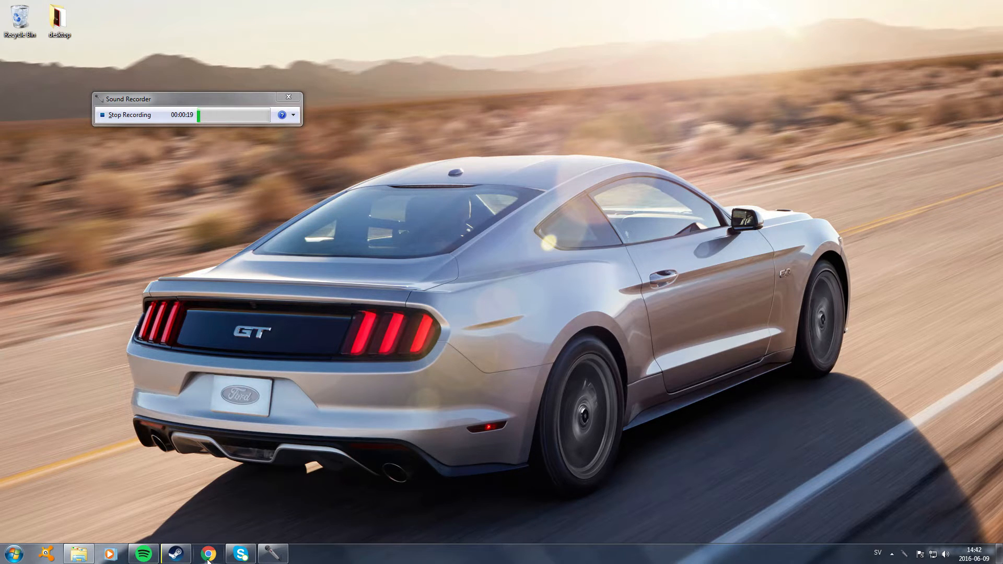
Show the Space Engineers Workshop filtered to the Planet mod category in Steam.
left_click(176, 554)
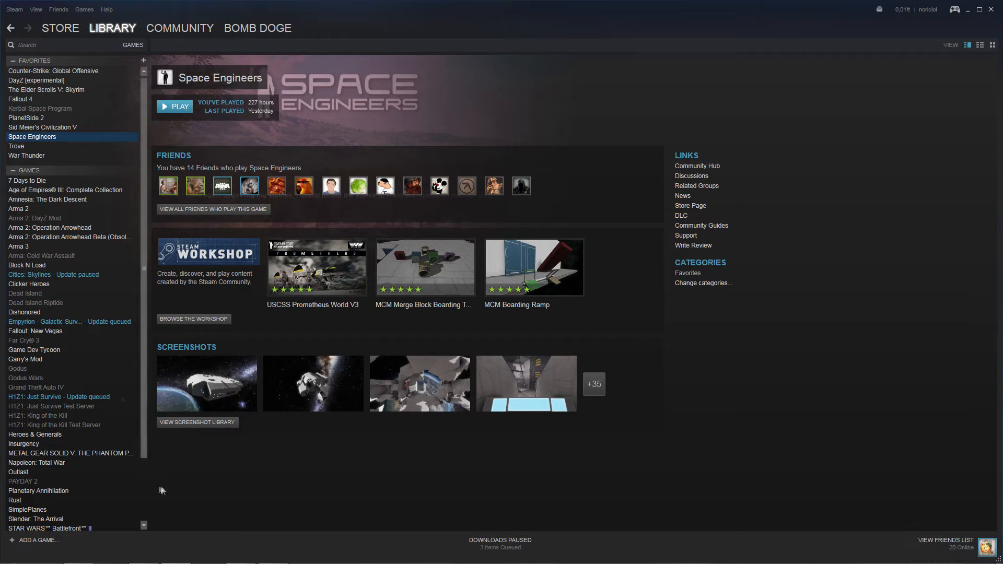
left_click(181, 318)
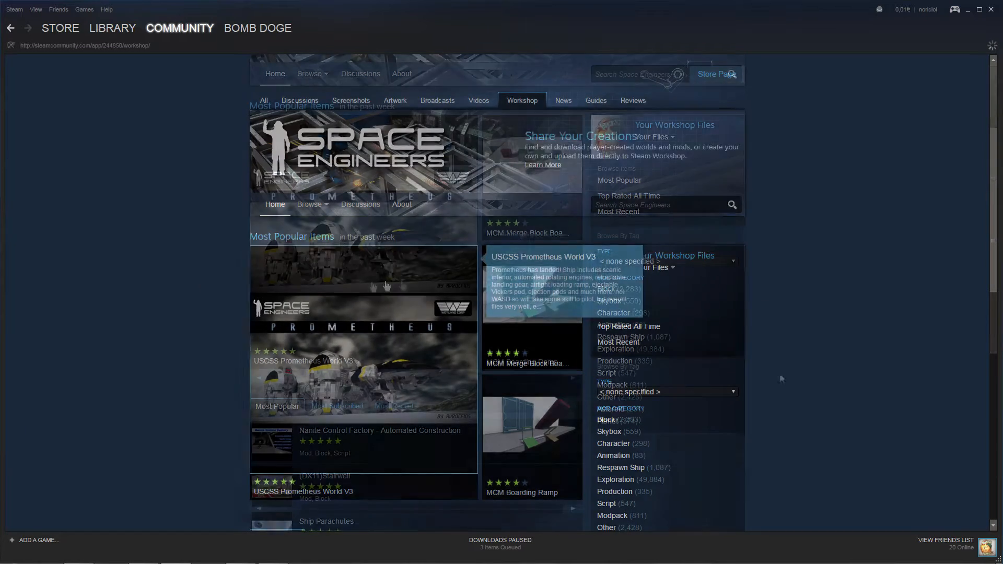
scroll(623, 421, "down", 2)
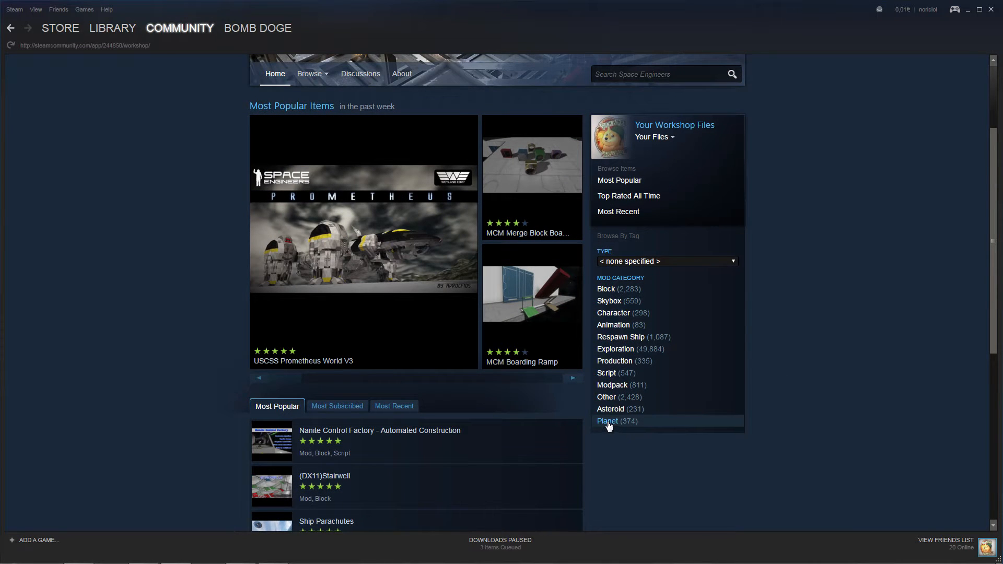
left_click(608, 421)
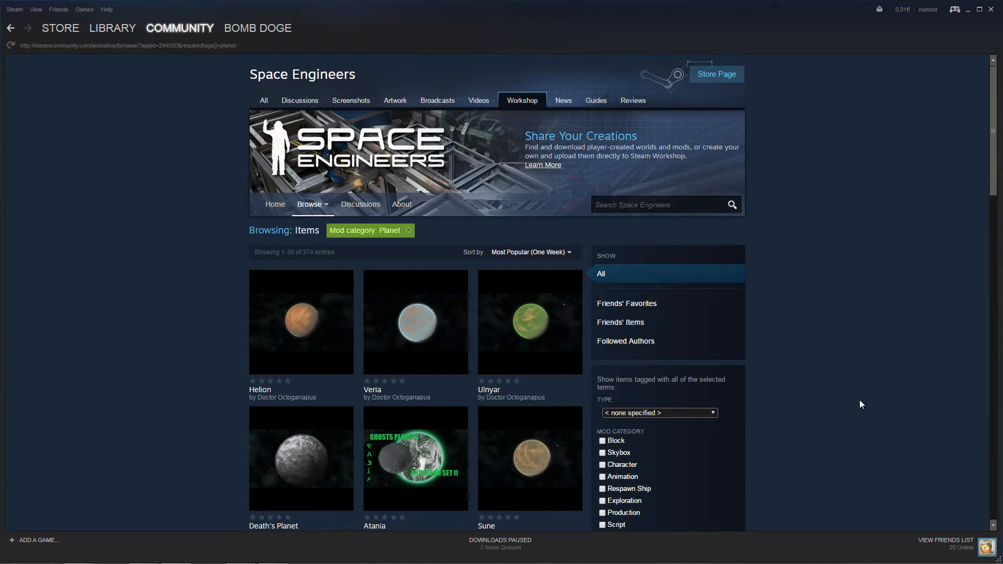
scroll(860, 400, "down", 1)
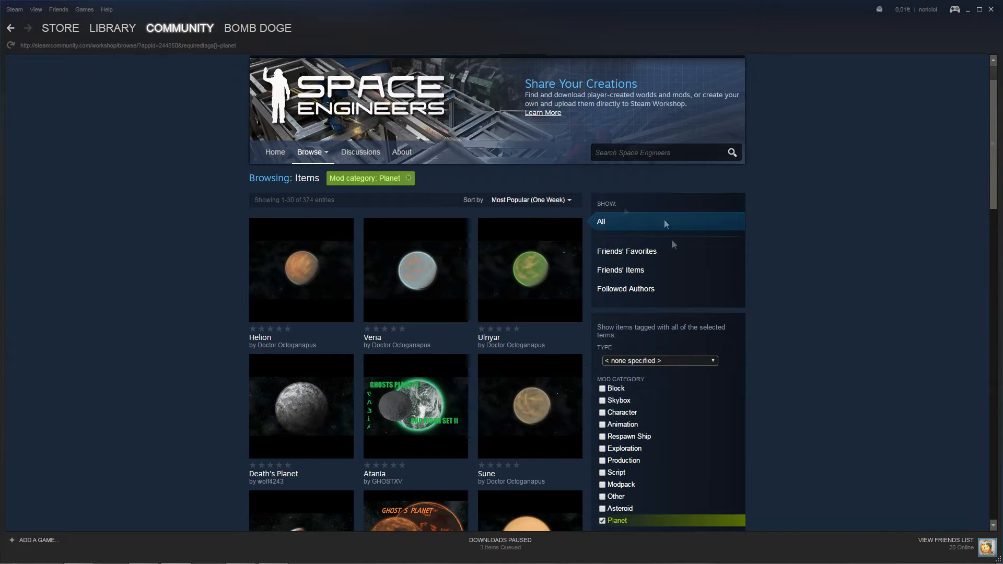
scroll(929, 292, "down", 3)
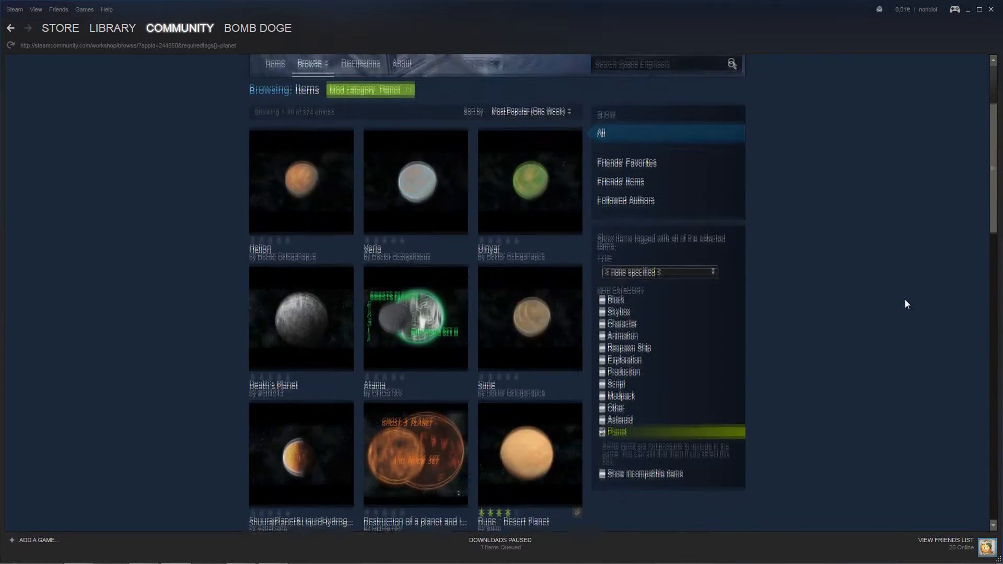
mouse_move(530, 269)
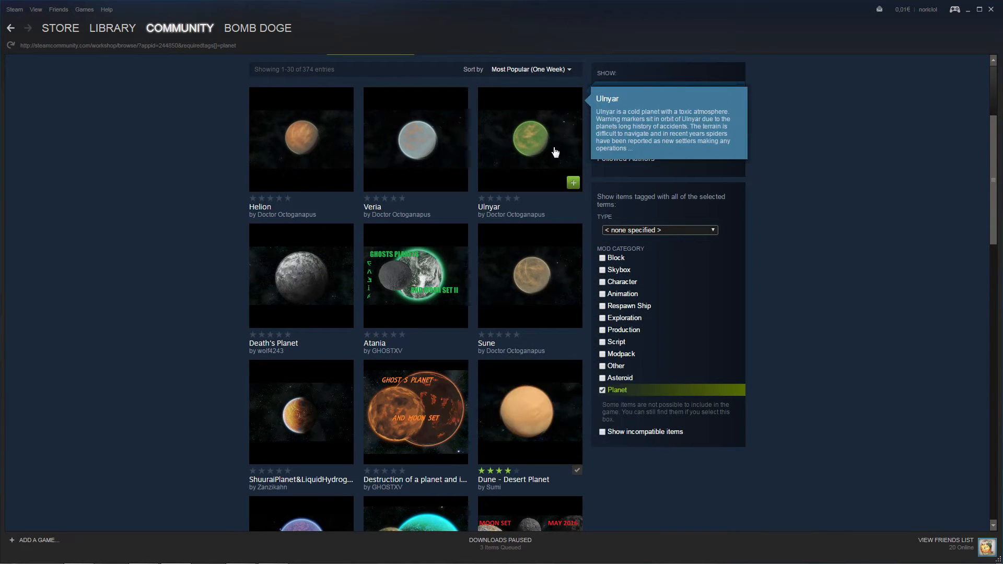
scroll(555, 151, "down", 4)
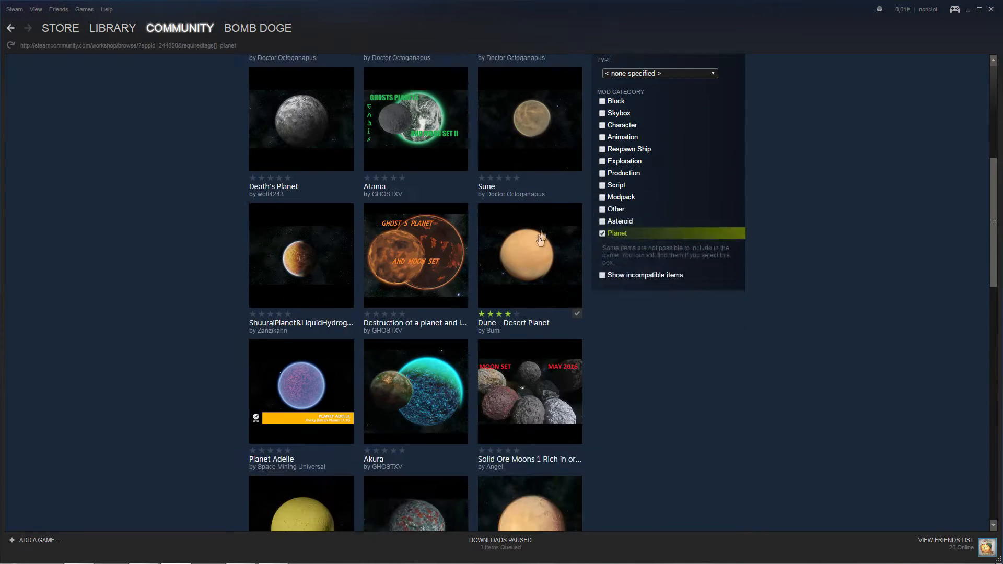
mouse_move(529, 384)
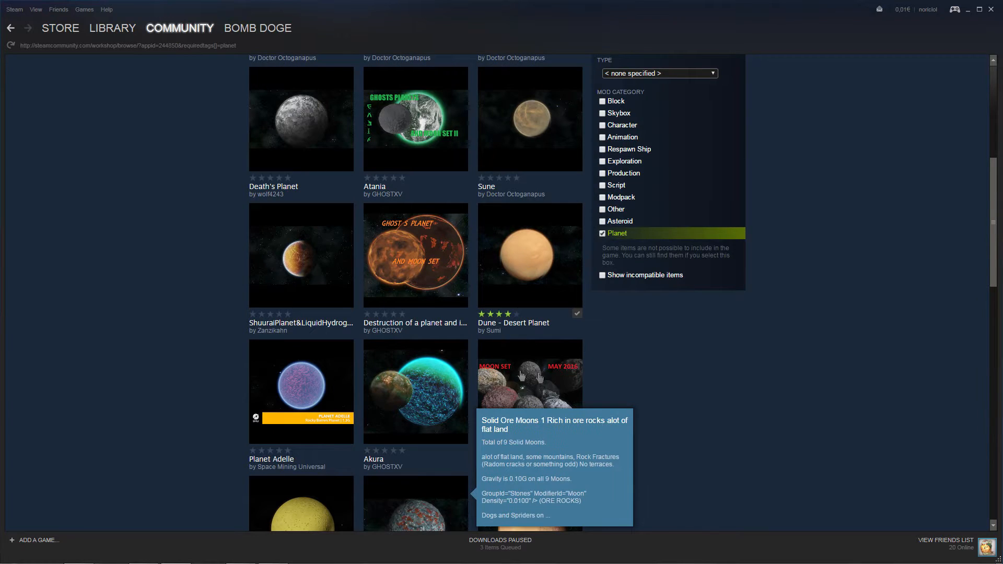
scroll(502, 389, "down", 3)
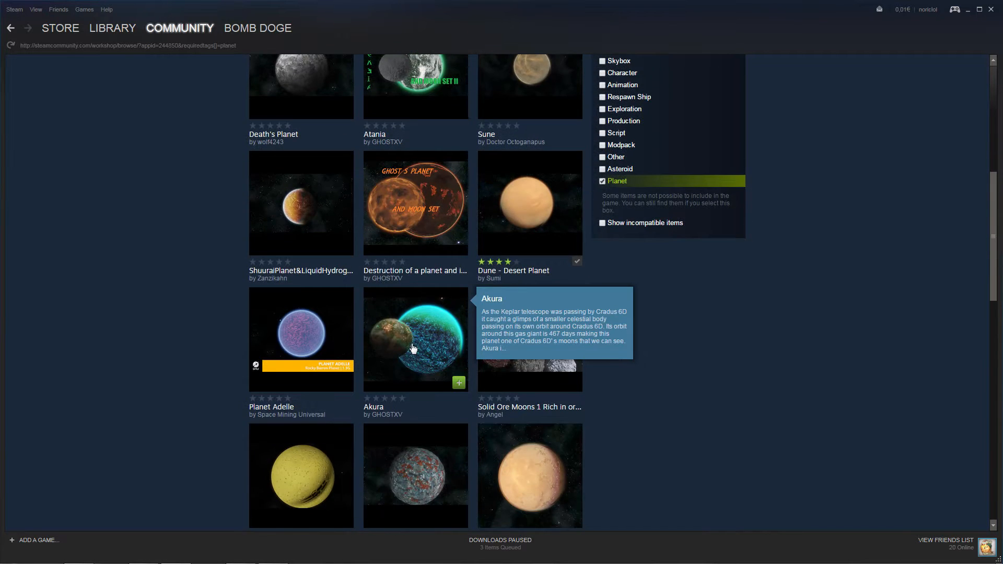
scroll(439, 353, "down", 3)
mouse_move(301, 475)
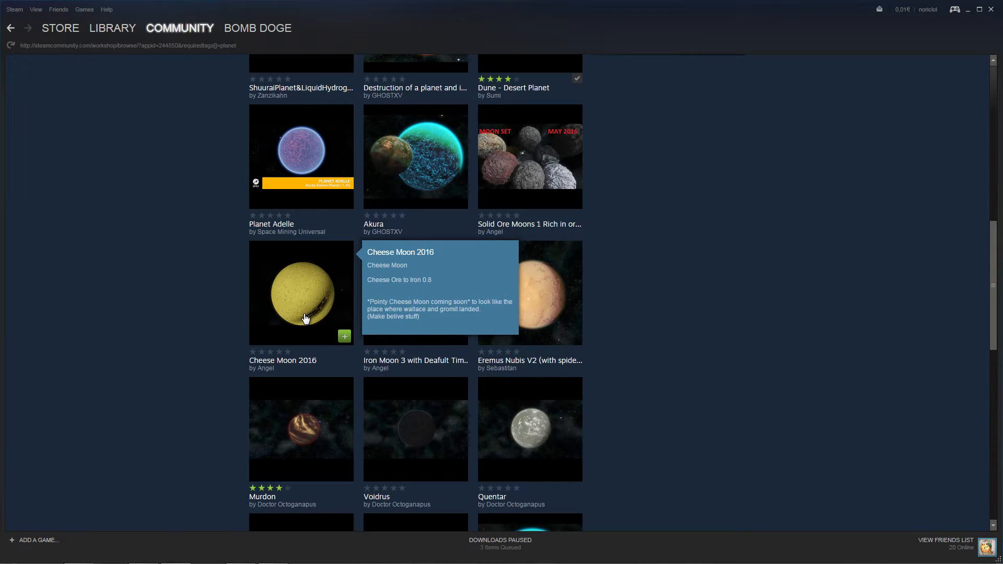
scroll(658, 378, "down", 2)
scroll(654, 372, "down", 2)
scroll(564, 369, "down", 2)
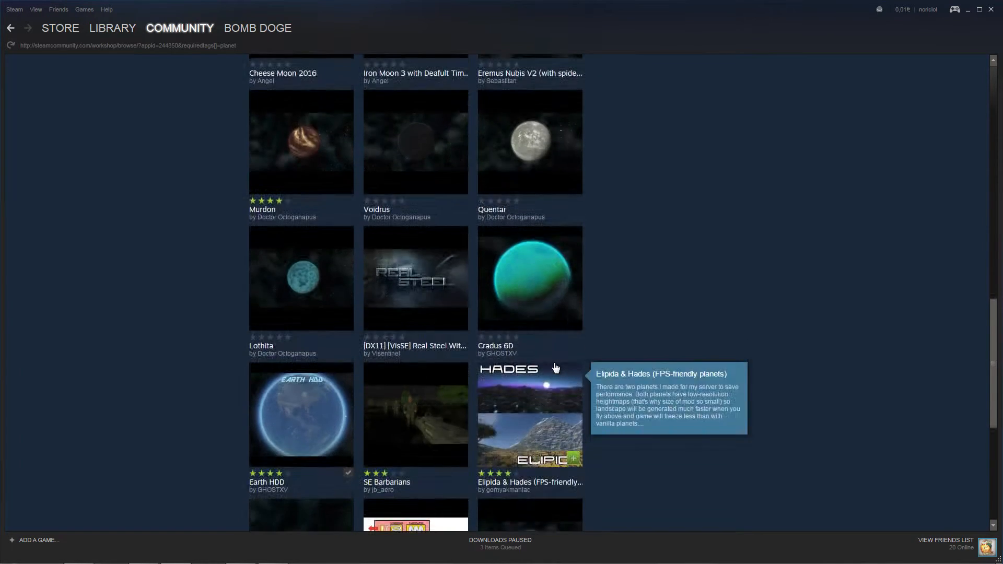
scroll(556, 368, "down", 1)
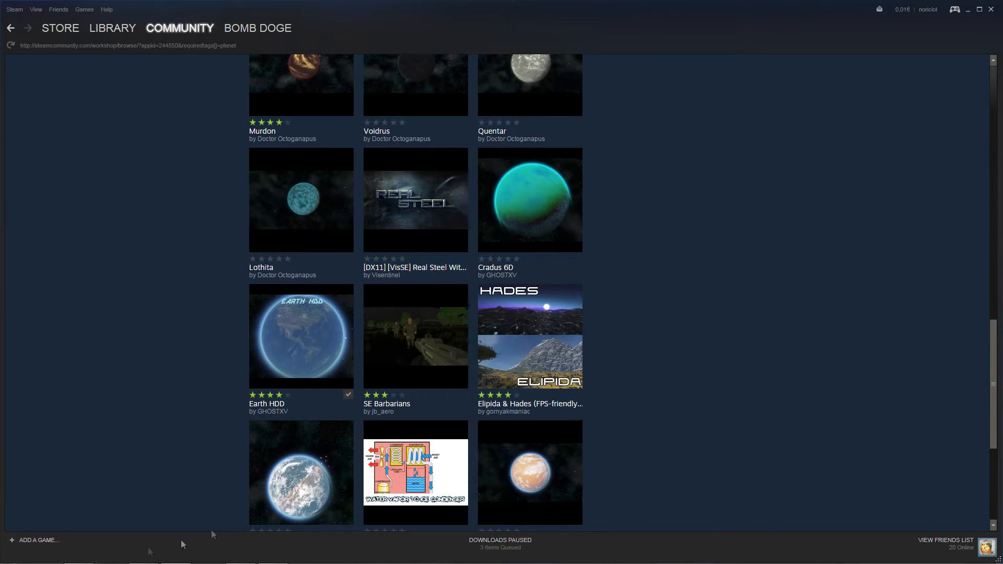
scroll(392, 353, "down", 2)
scroll(712, 299, "down", 3)
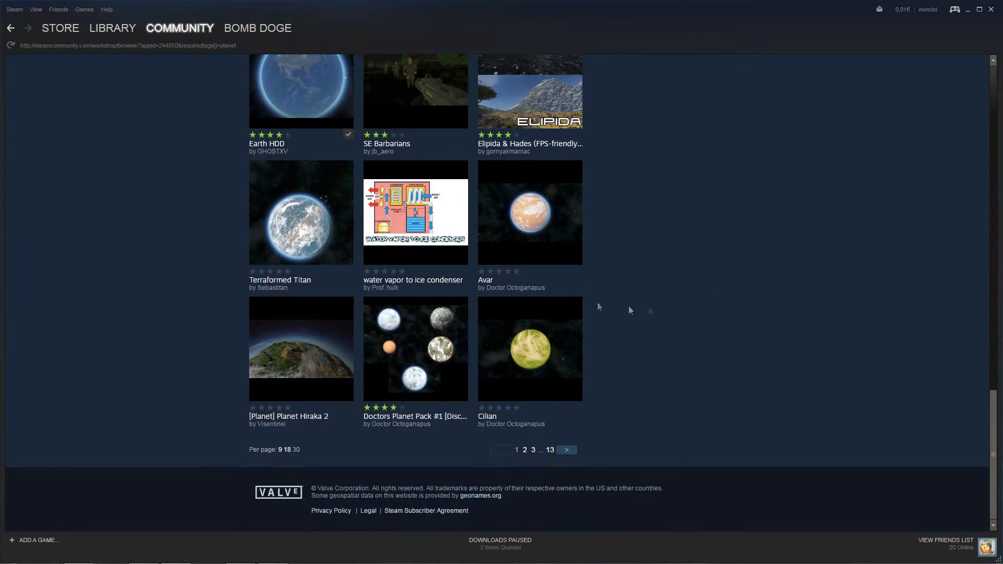
scroll(630, 309, "up", 3)
scroll(604, 322, "up", 3)
scroll(605, 323, "up", 3)
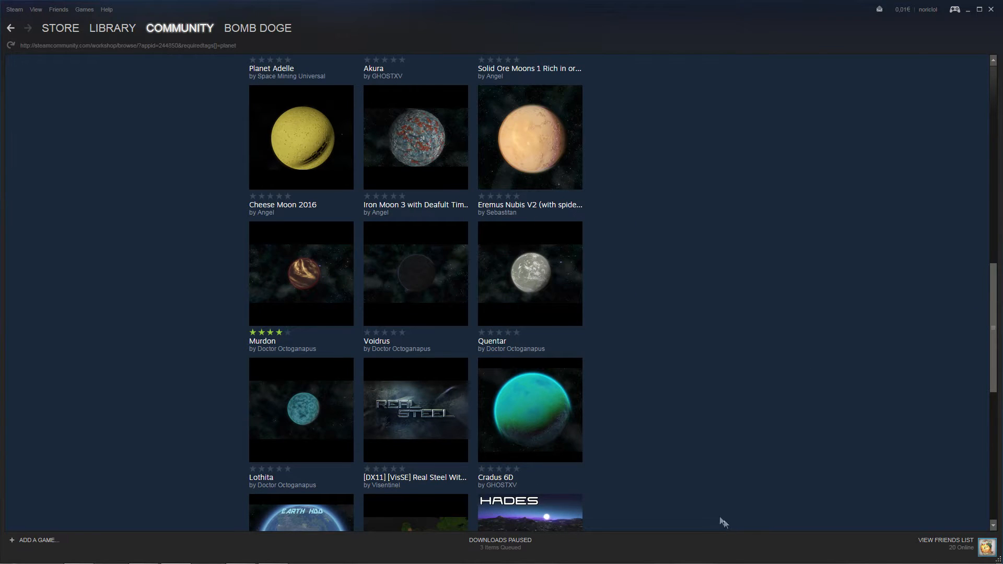
View the Cradus 6D mod page, then return to Space Engineers in the library.
left_click(531, 403)
scroll(502, 424, "down", 3)
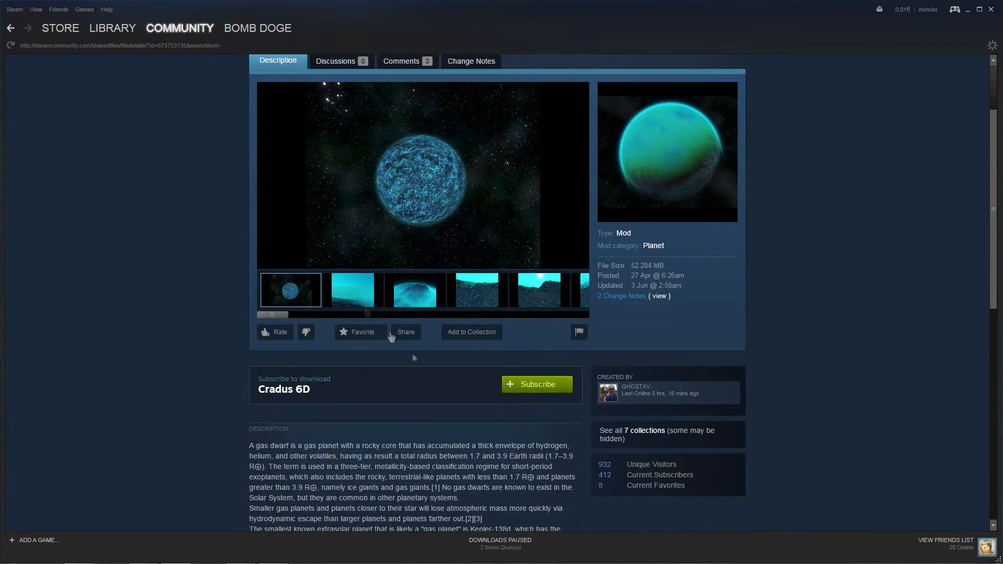
left_click(112, 28)
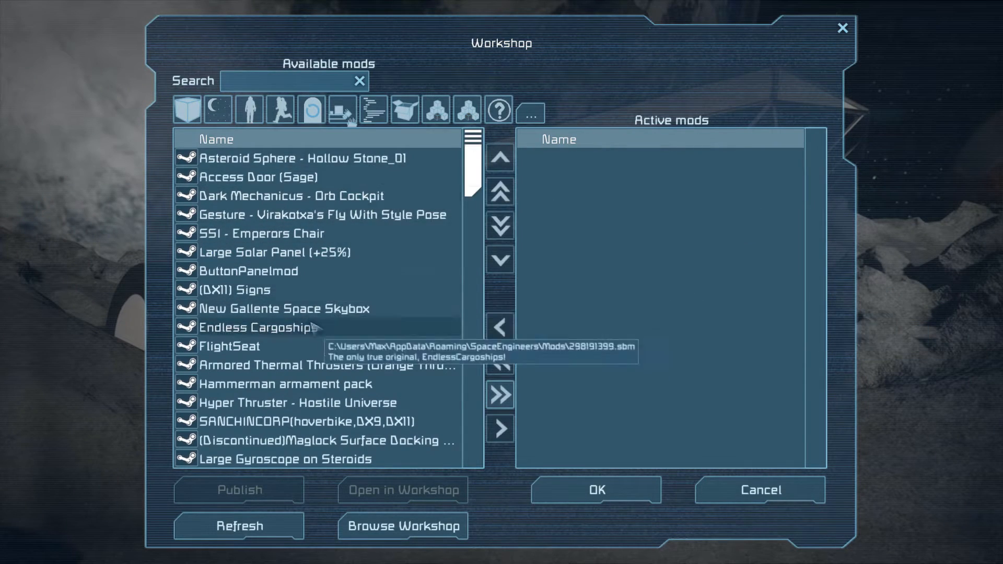
scroll(317, 328, "down", 10)
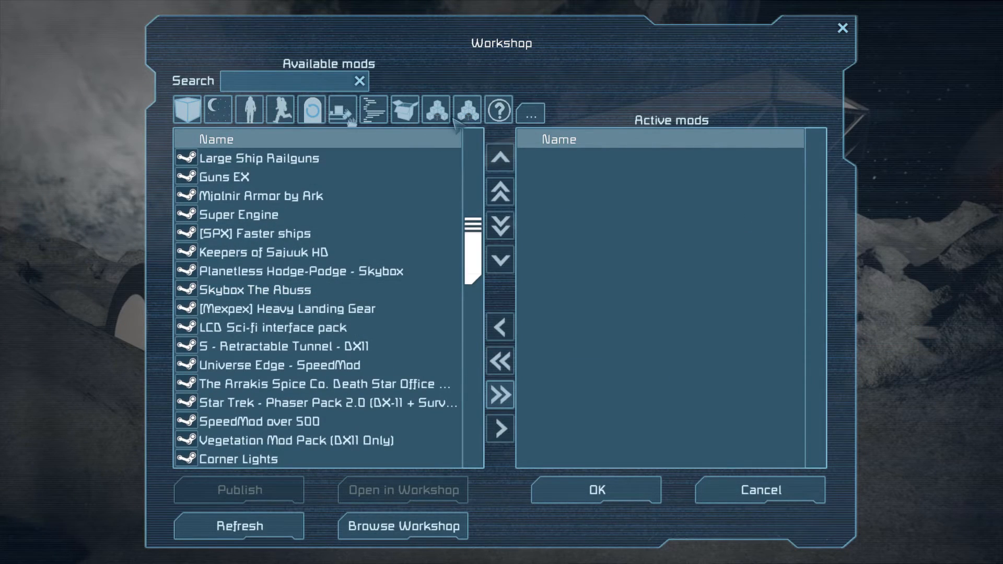
Activate the Milky Way Skybox (insane resolution) mod and filter the list to planet mods.
left_click(217, 109)
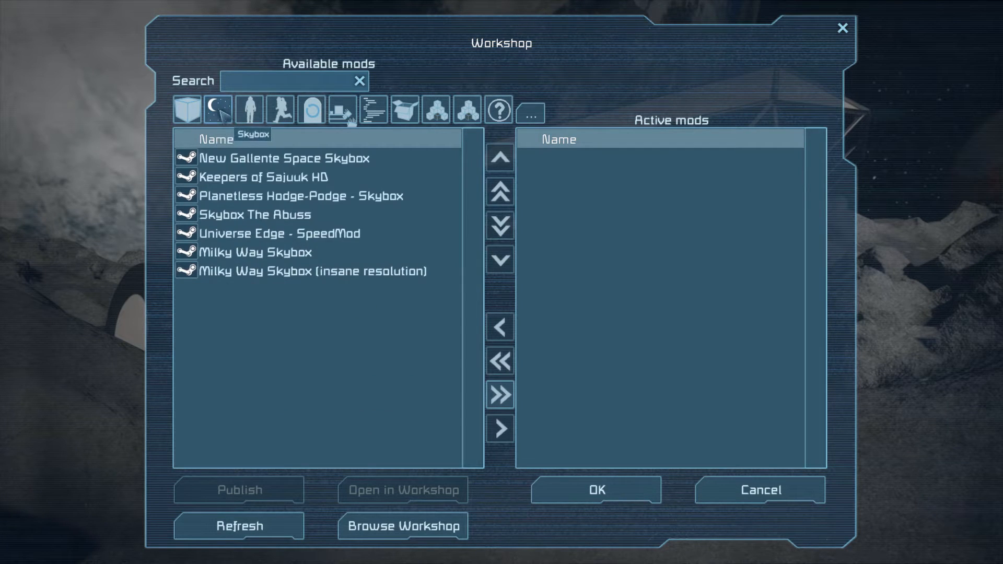
double_click(314, 271)
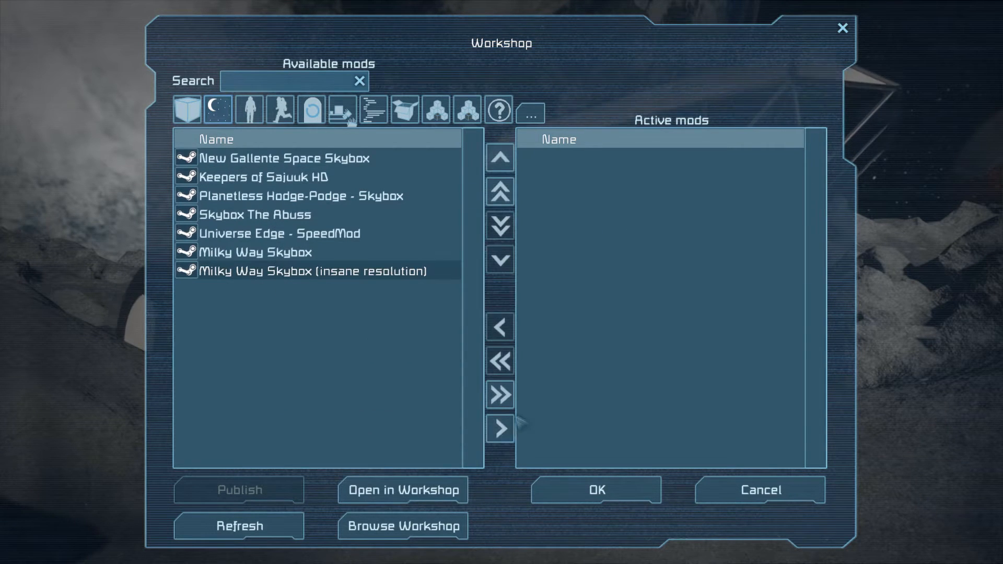
left_click(351, 117)
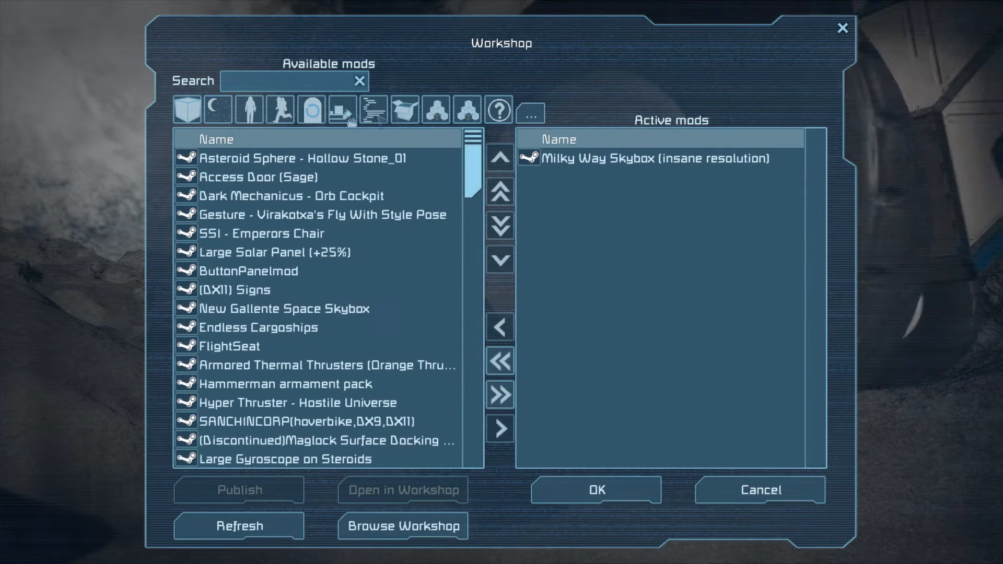
left_click(467, 110)
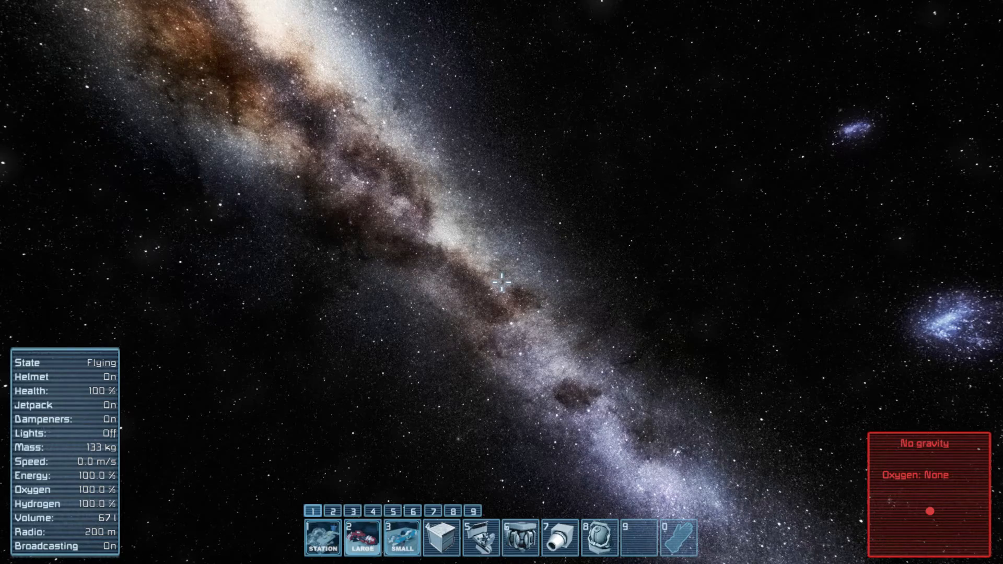
Look around the starfield, briefly view the spawn menu and the blueprints list.
left_click_drag(502, 283, 502, 283)
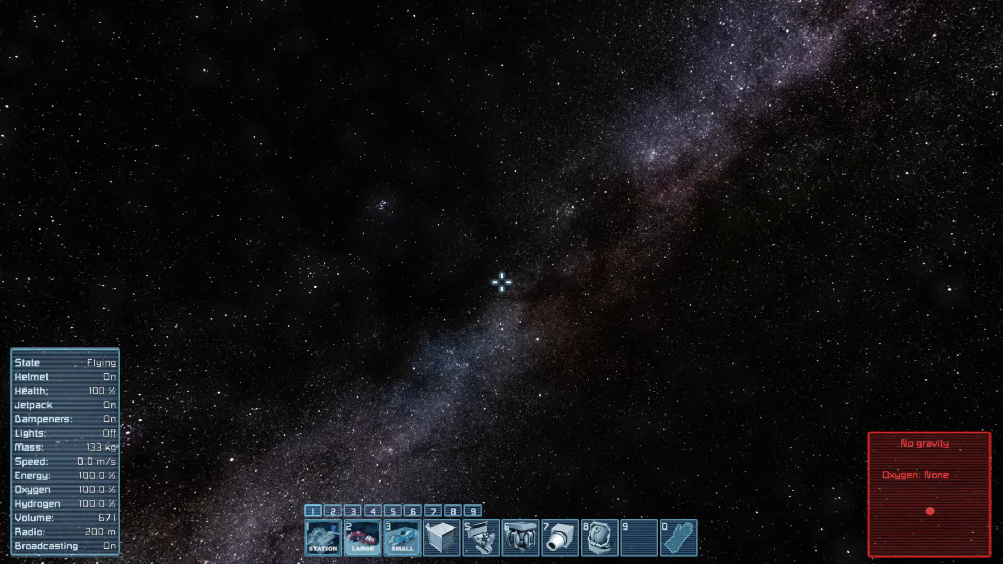
key("shift+F10")
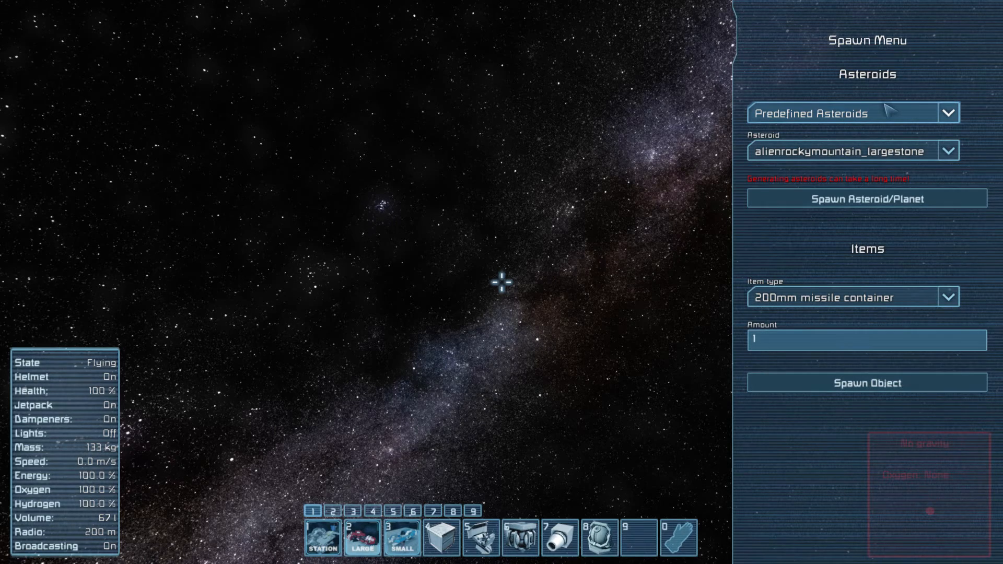
key("Escape")
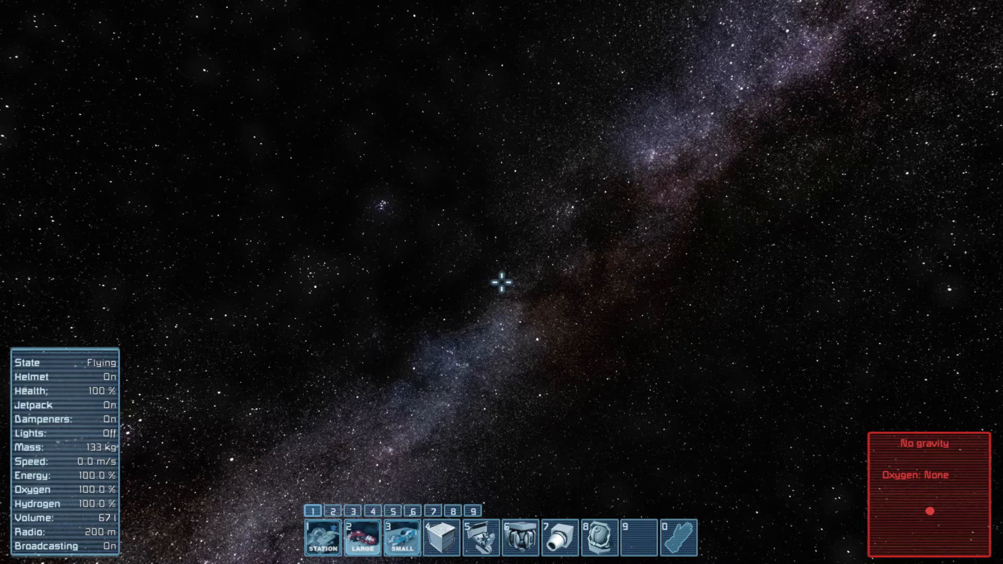
key("F10")
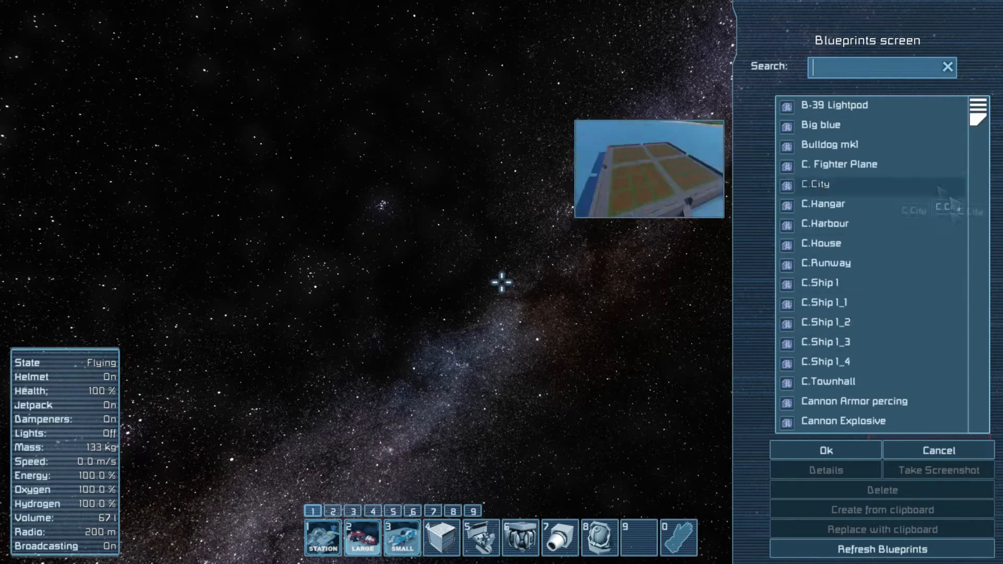
key("Escape")
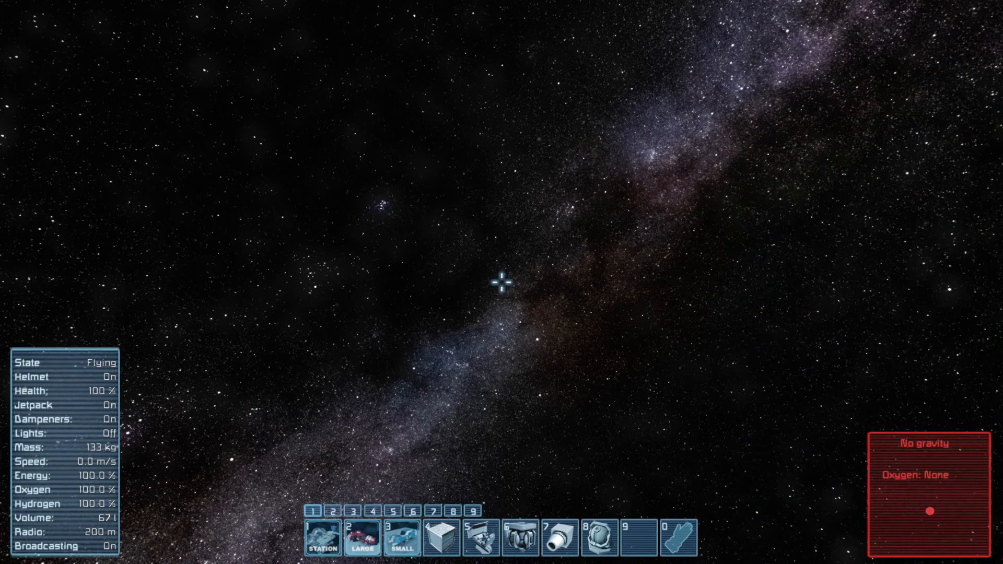
Check the Space Master admin panel, then bring the spawn menu back up.
key("alt+F10")
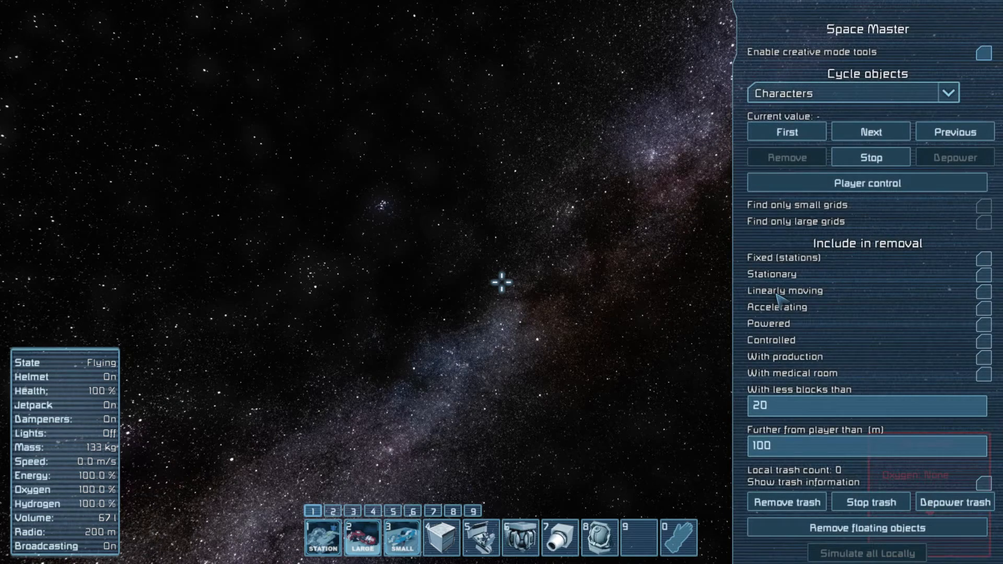
left_click(854, 92)
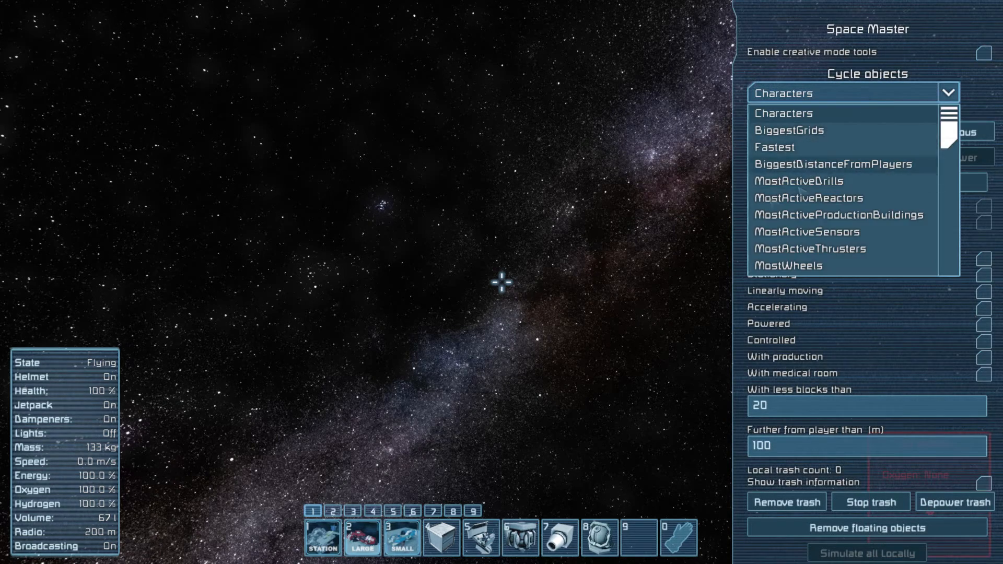
left_click(620, 236)
key("Escape")
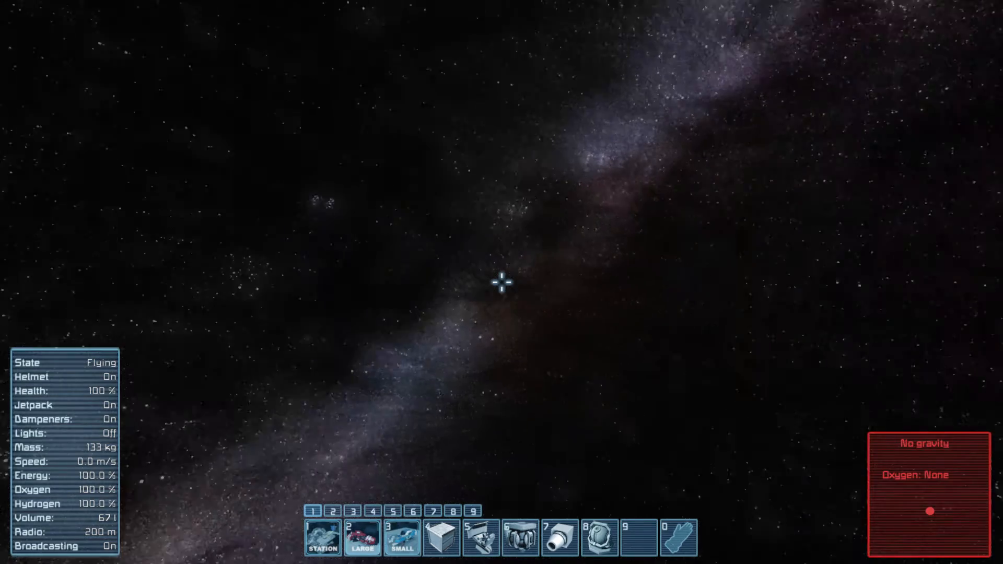
key("shift+F10")
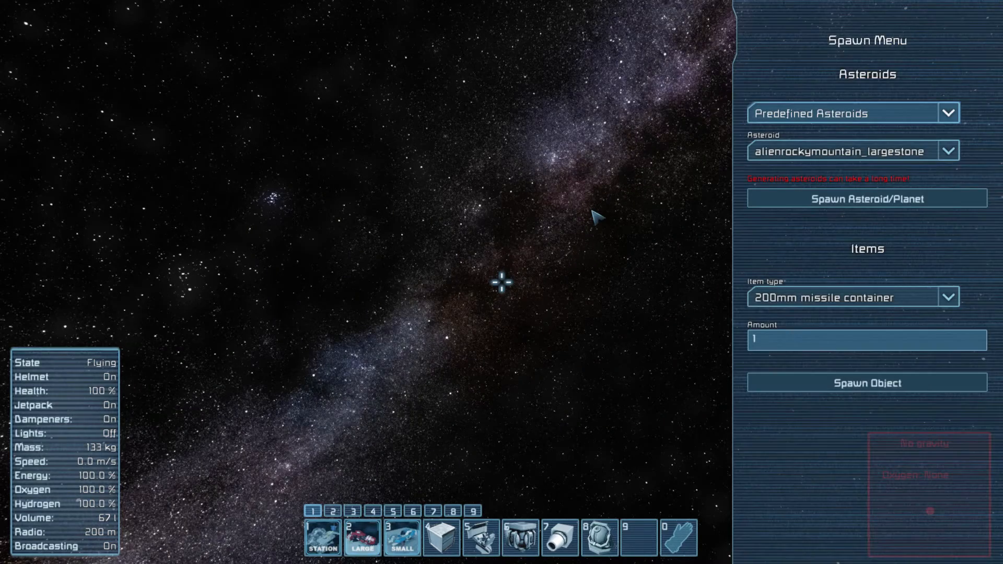
Switch spawning to Planets and choose MagmaPlanet as the planet type.
left_click(847, 112)
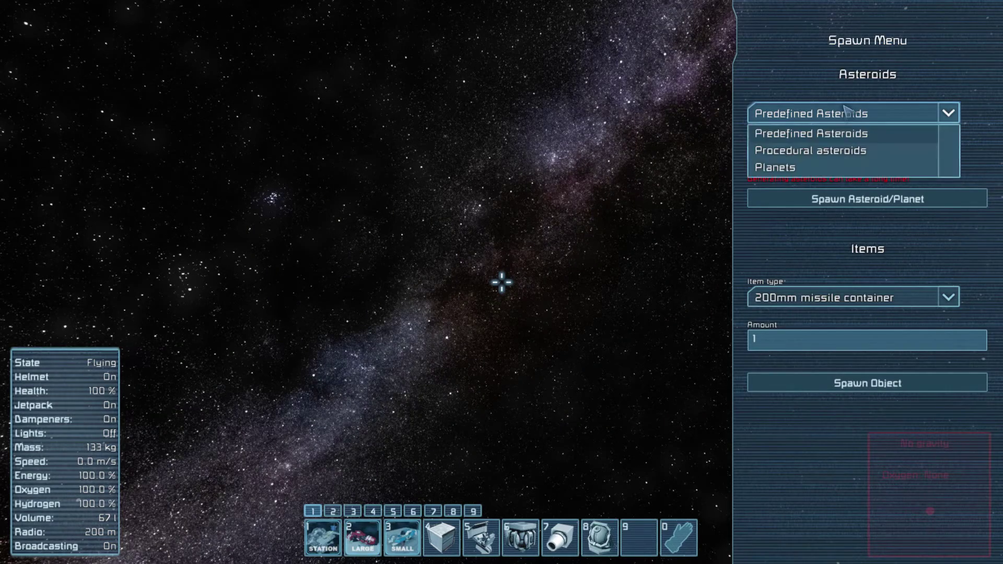
left_click(793, 168)
left_click(820, 118)
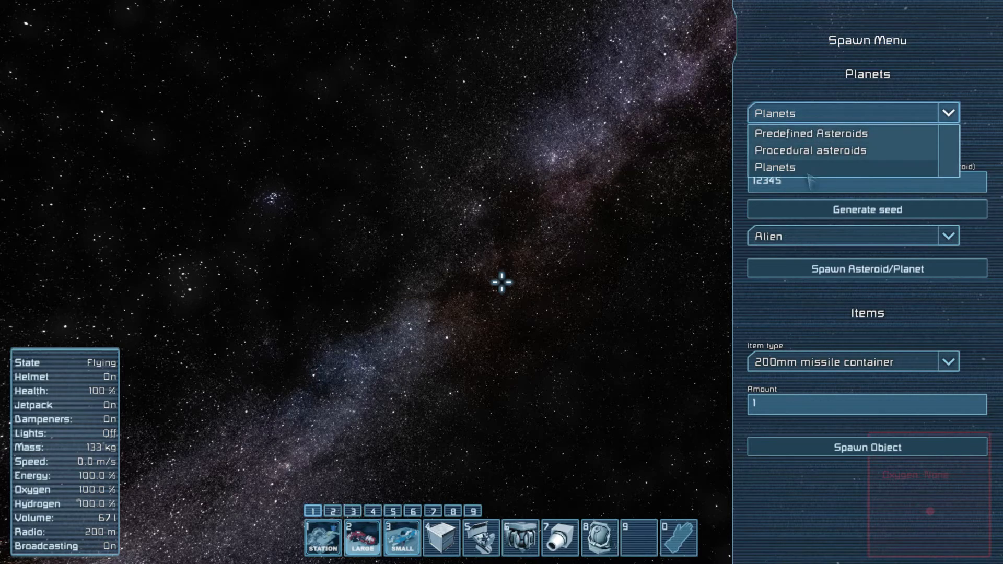
left_click(784, 168)
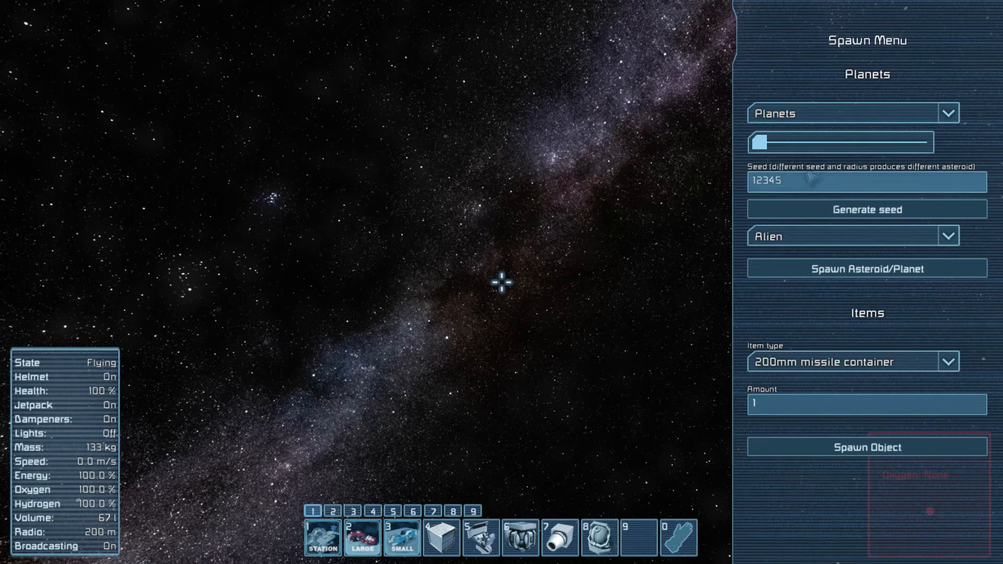
left_click(816, 235)
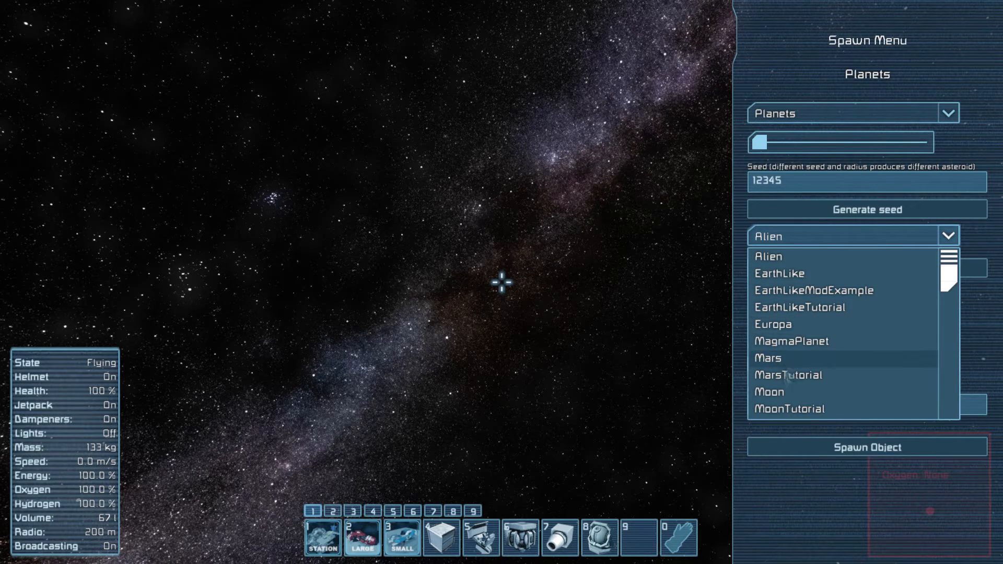
left_click(799, 343)
Set the planet radius to 120.00 km and generate a new random seed.
left_click_drag(758, 142, 924, 142)
double_click(775, 182)
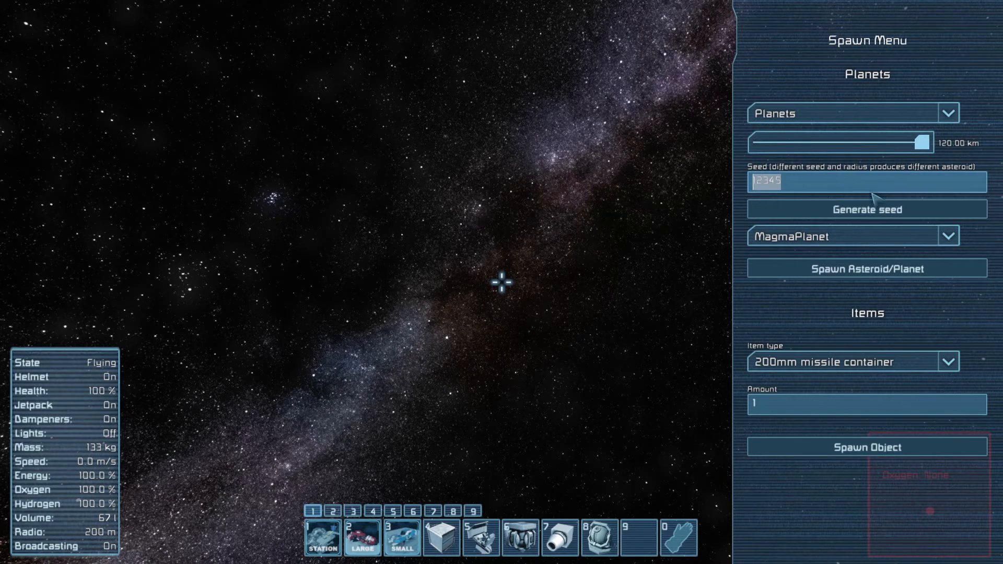
left_click(878, 209)
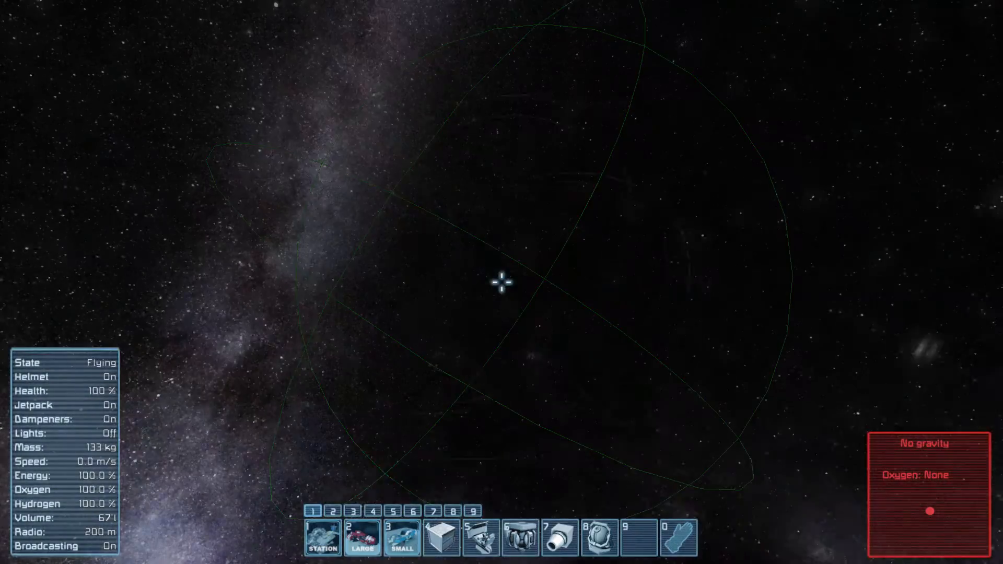
Place the MagmaPlanet into the world in front of the player.
left_click(502, 282)
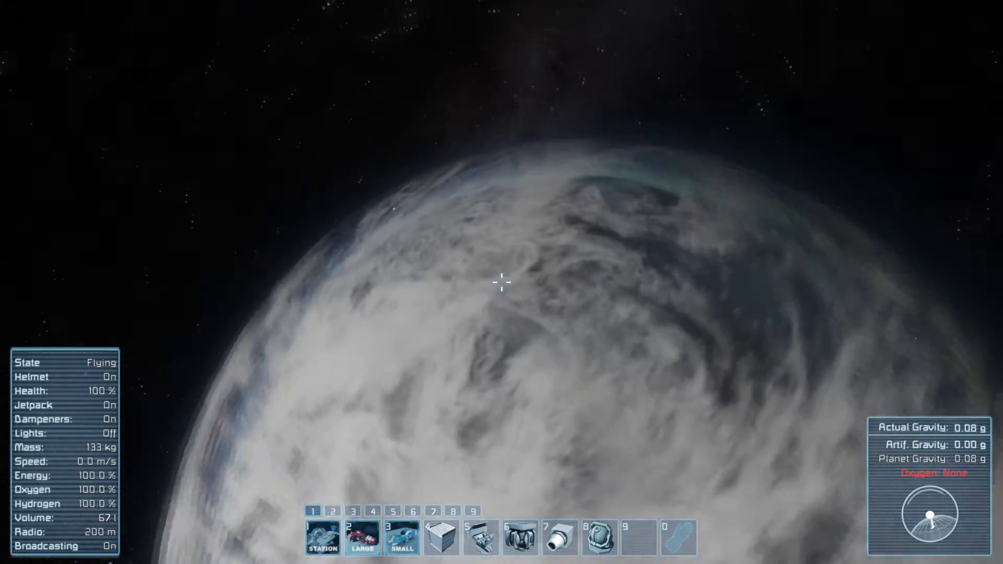